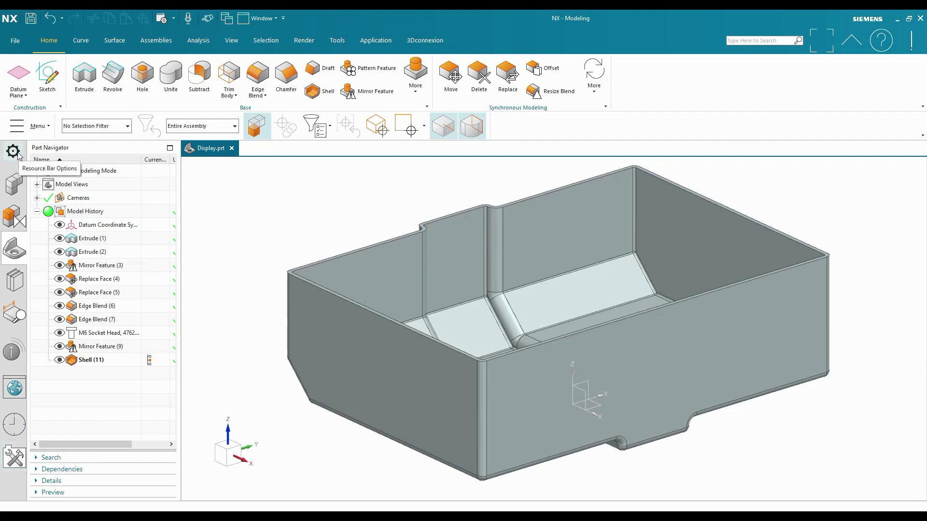
Step: Switch the resource bar from the Part Navigator to the Roles panel
right_click(12, 482)
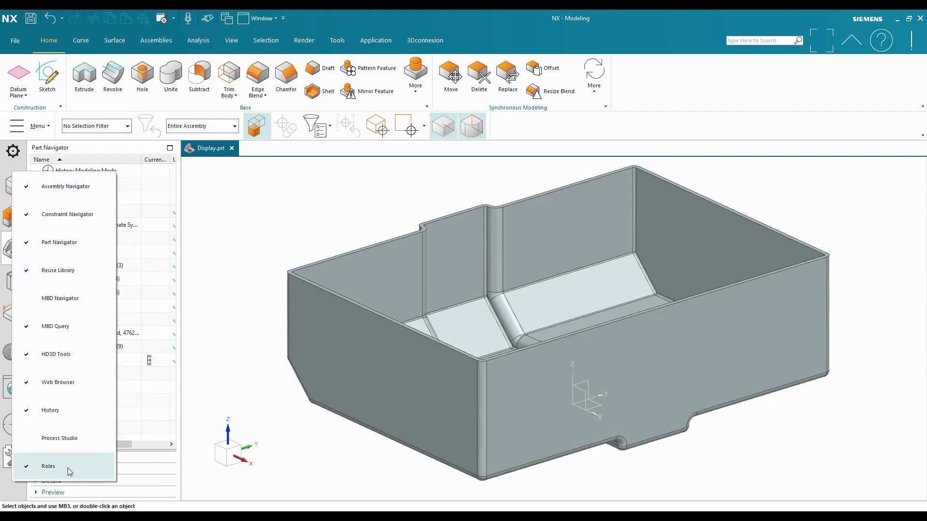
click(16, 493)
click(15, 454)
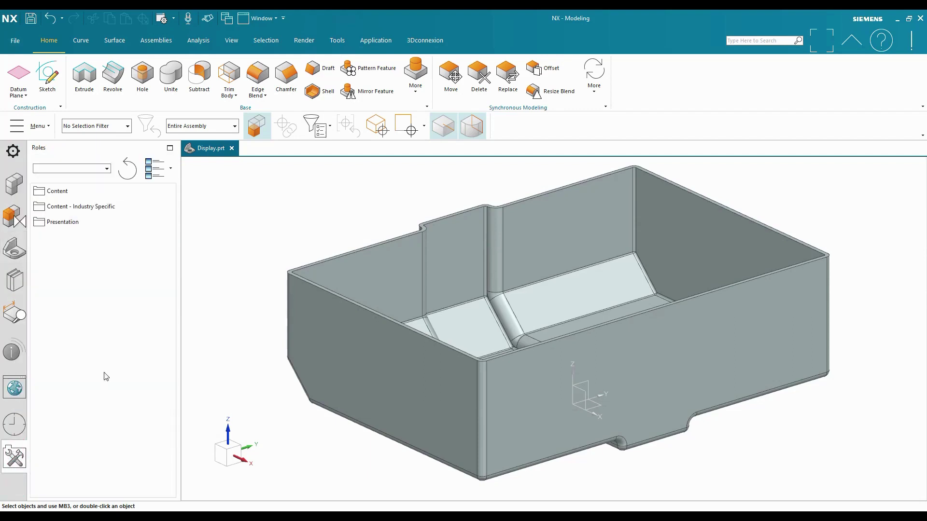
Step: Expand and collapse the Content, Content - Industry Specific and Presentation role folders to browse them
click(80, 195)
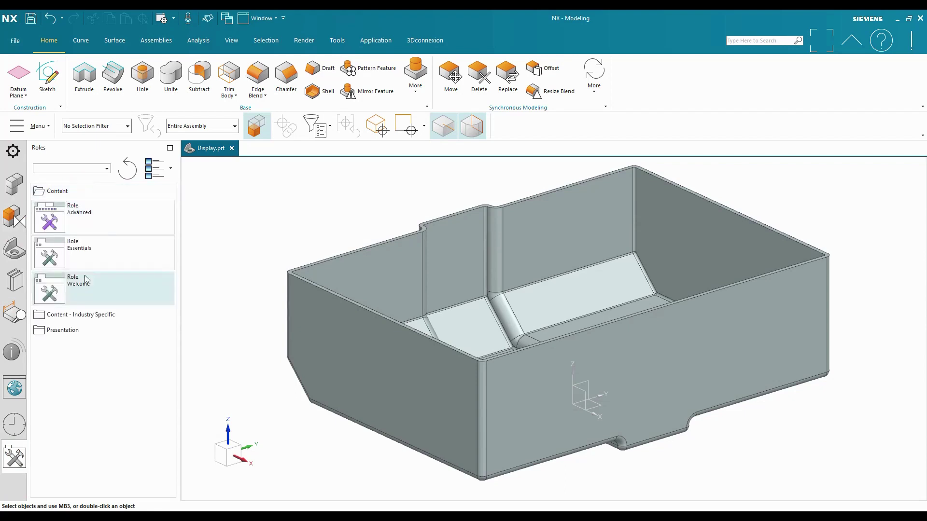
click(72, 192)
click(70, 209)
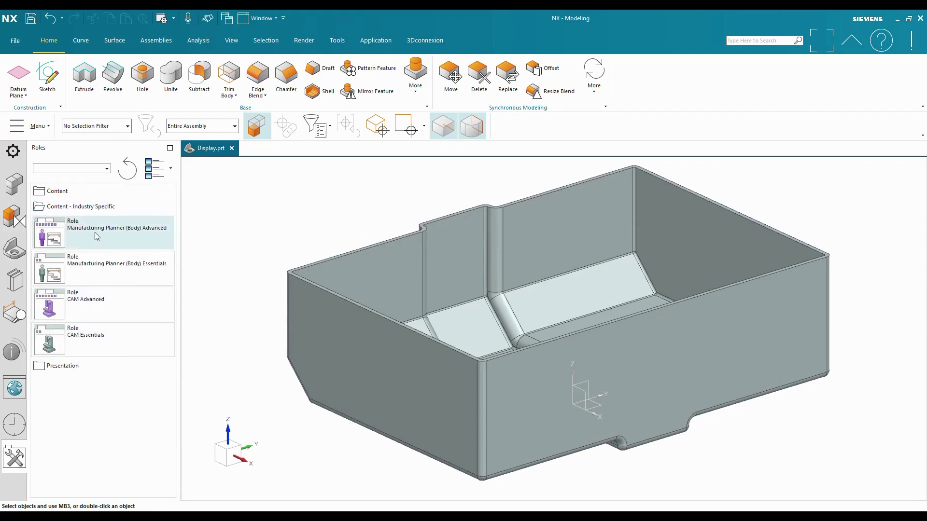
click(82, 207)
click(70, 222)
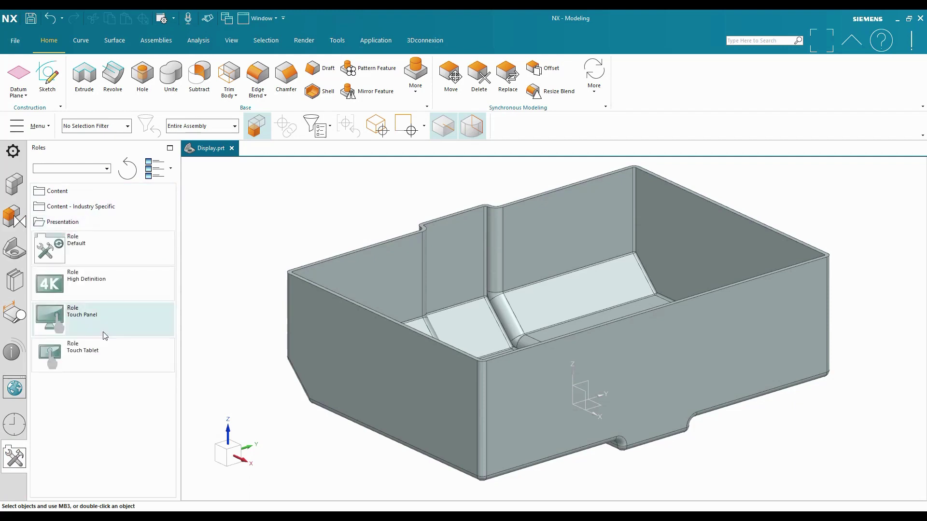
click(77, 222)
click(72, 191)
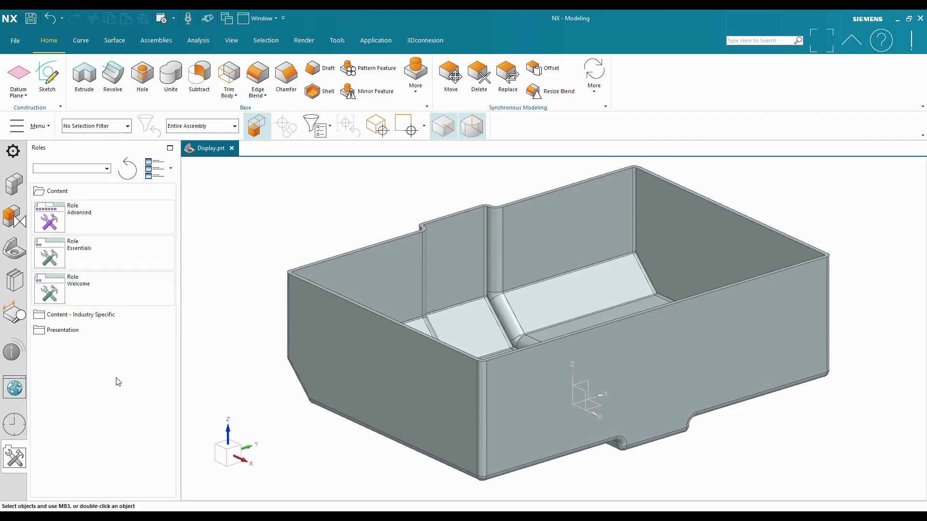
click(57, 191)
click(57, 222)
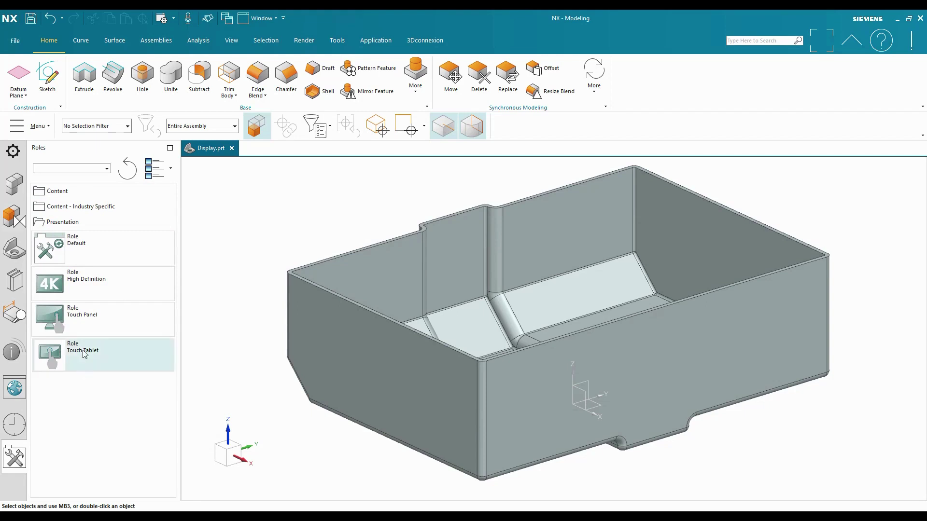
click(72, 223)
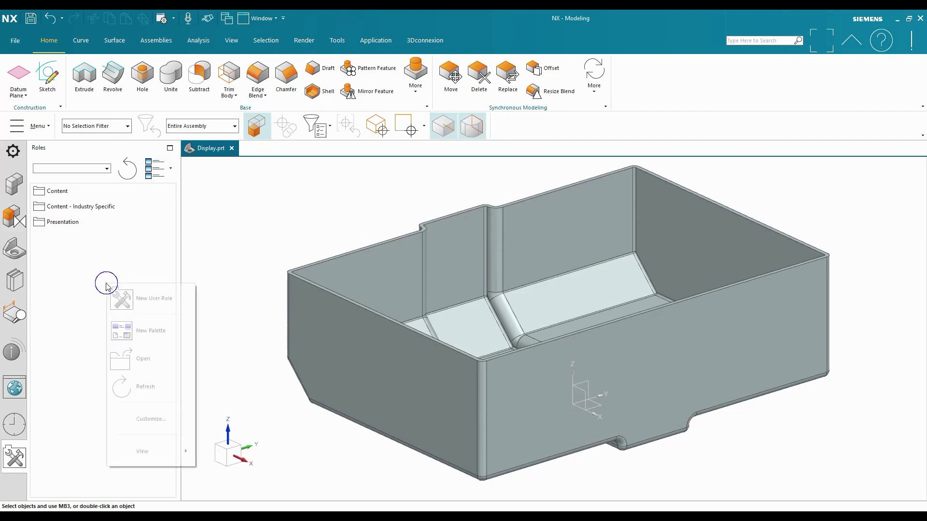
Step: Add a new user role named 'Sherpa Design' from the Roles panel's context menu
right_click(107, 286)
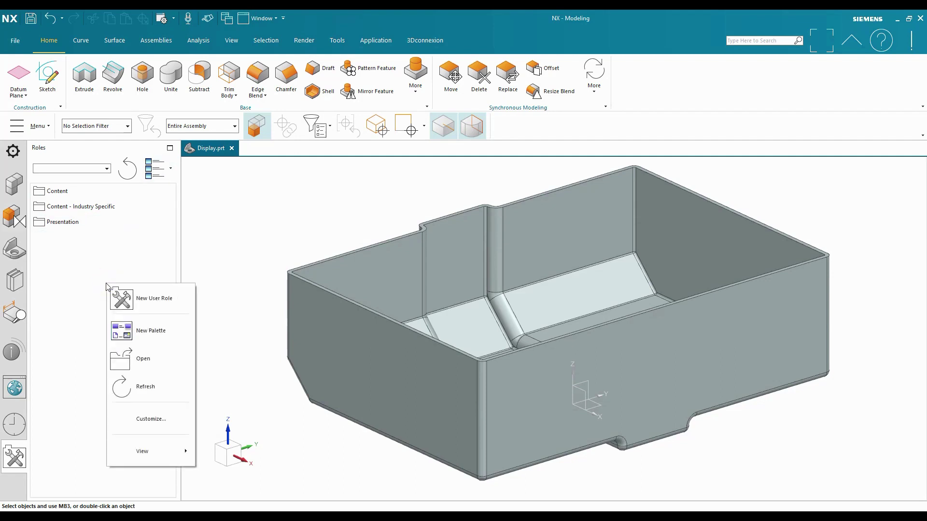
click(155, 300)
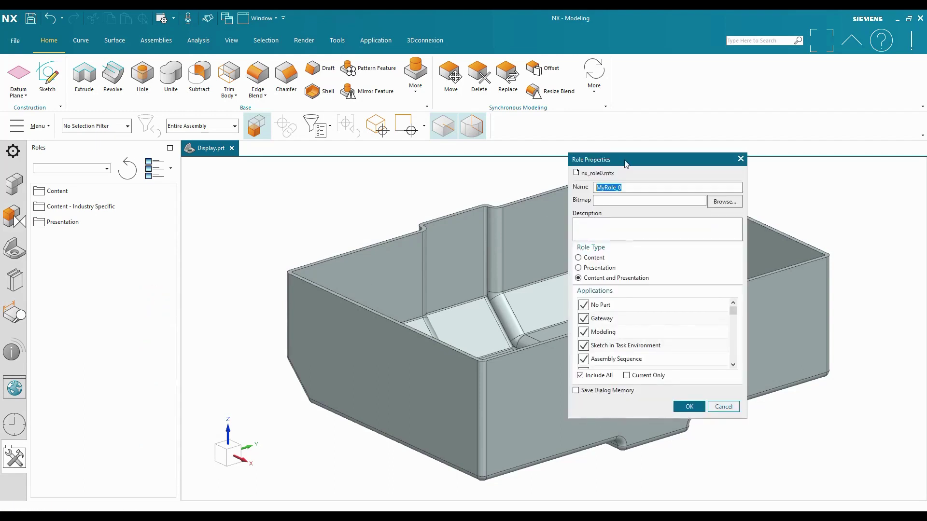
drag(626, 164, 311, 160)
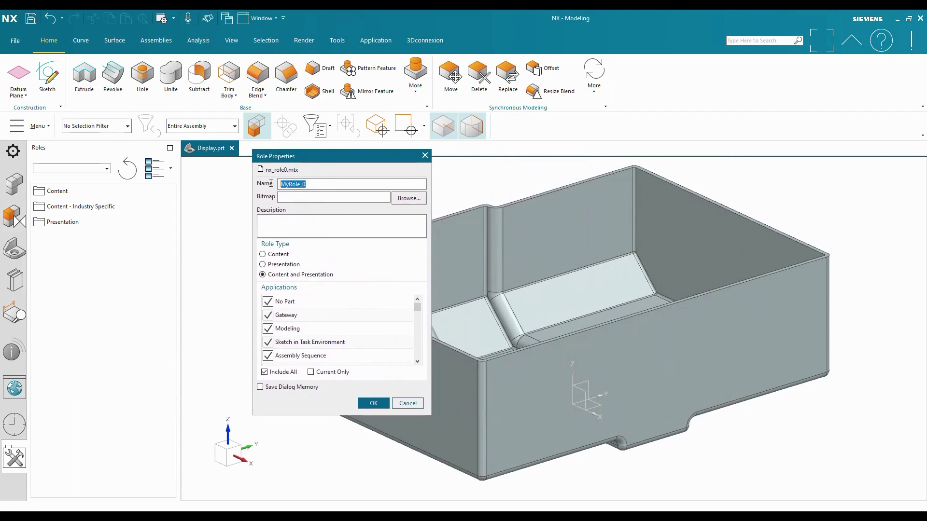
text(Sherpa Design)
click(279, 228)
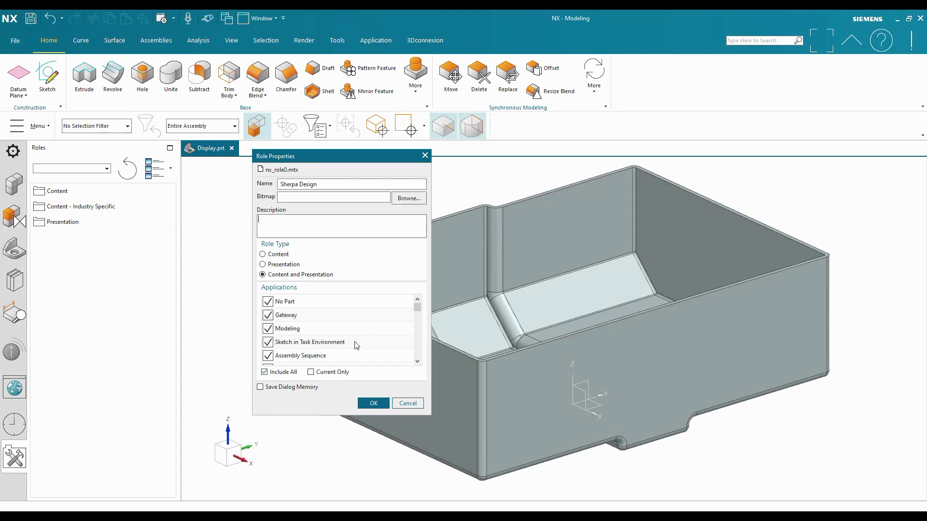
scroll(321, 328, down, 5)
scroll(323, 330, up, 10)
click(374, 404)
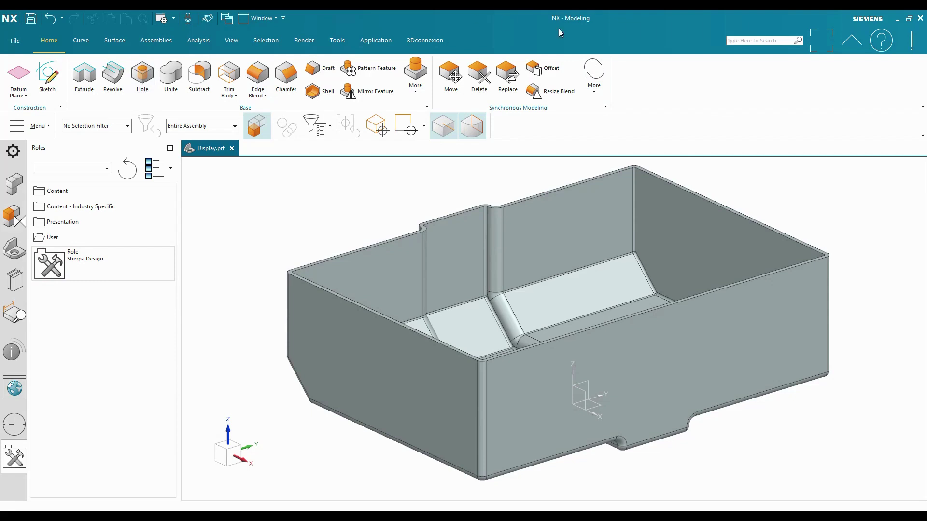
Step: In Customize, search 'draft body', drag Draft Body onto the Home tab, and close
right_click(651, 90)
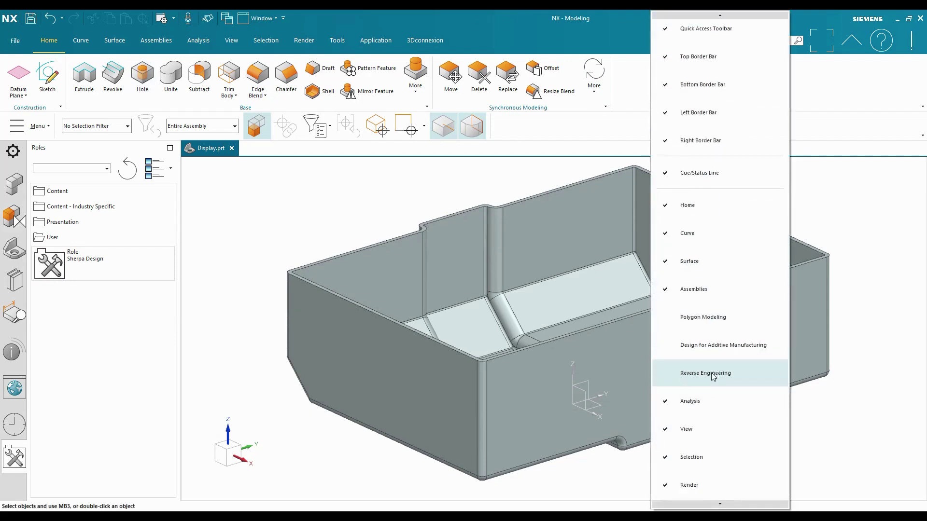
scroll(714, 376, down, 6)
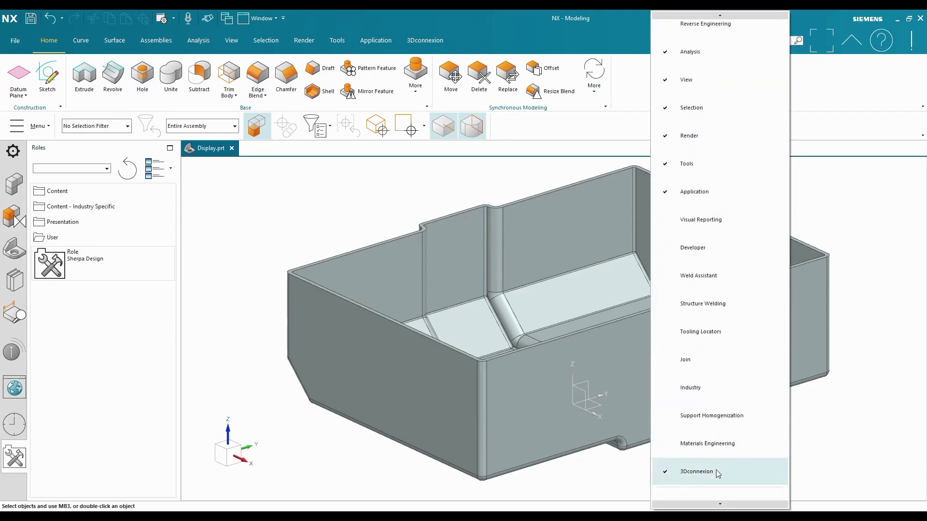
scroll(716, 476, down, 1)
click(722, 493)
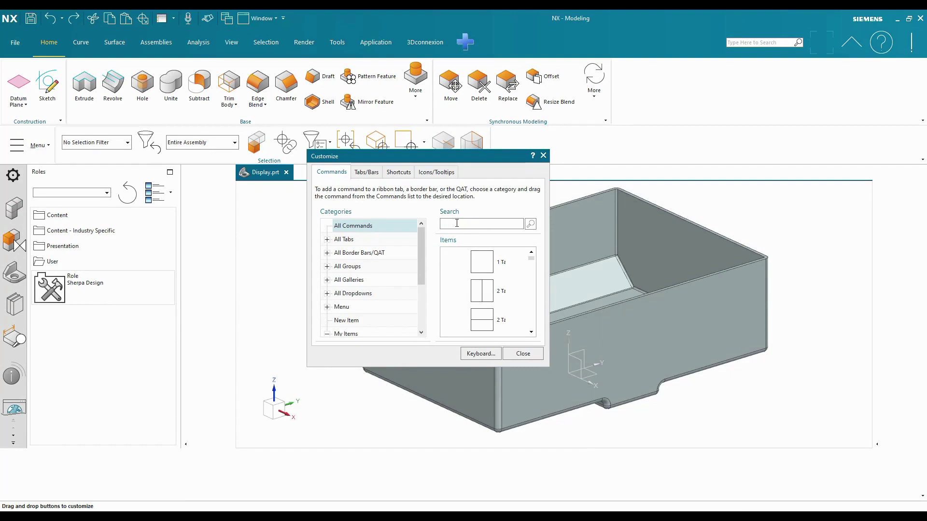
click(456, 224)
text(draft body)
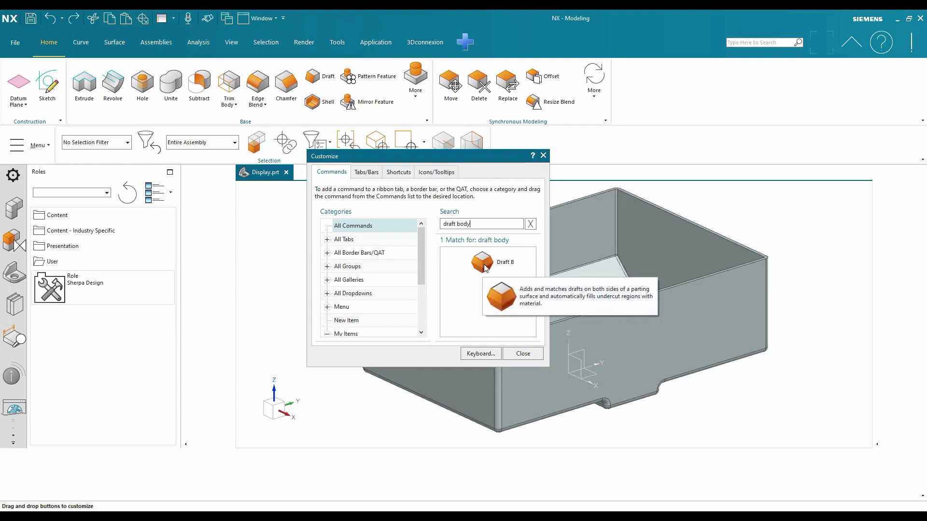
drag(495, 270, 644, 107)
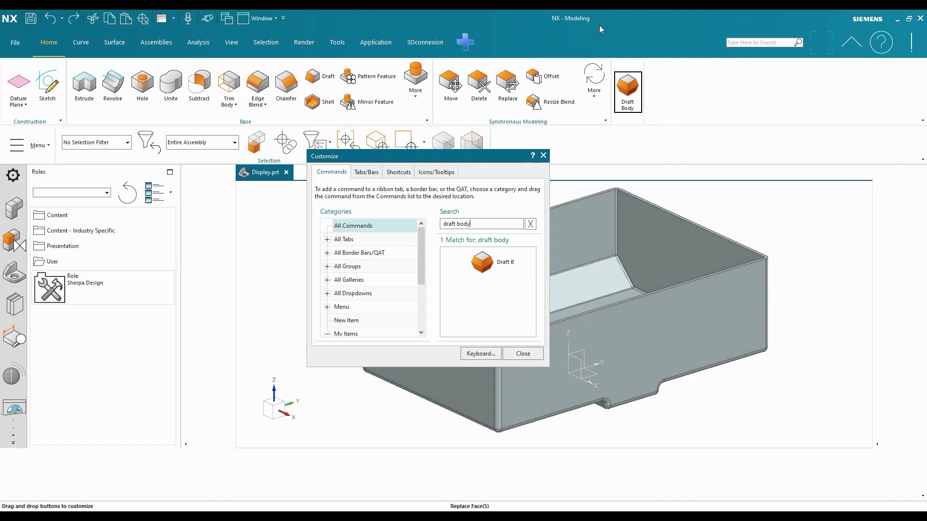
click(533, 354)
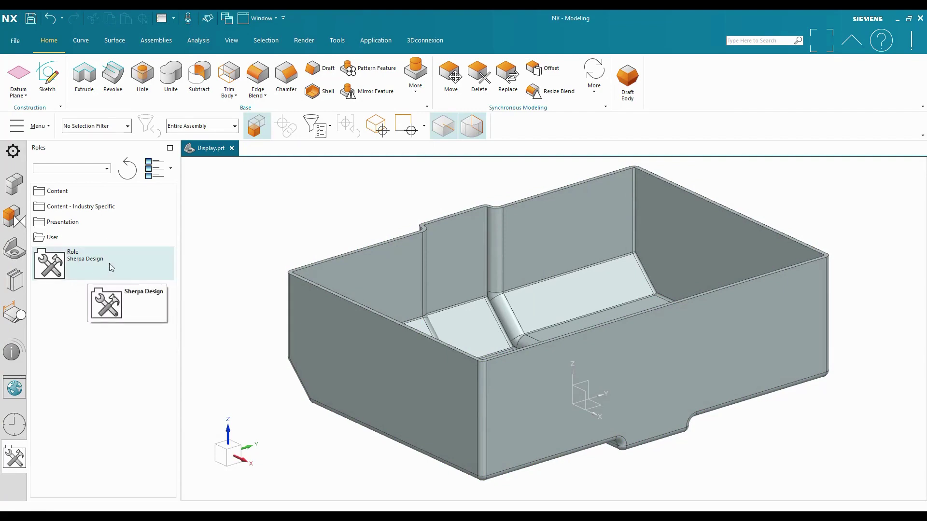
Step: Save the Sherpa Design role, then load the Advanced role from the Content folder
right_click(130, 265)
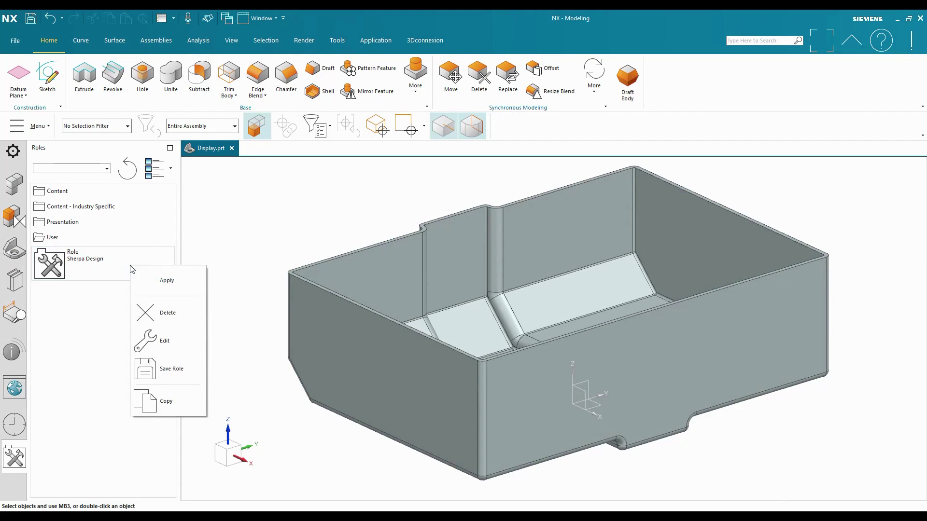
click(189, 370)
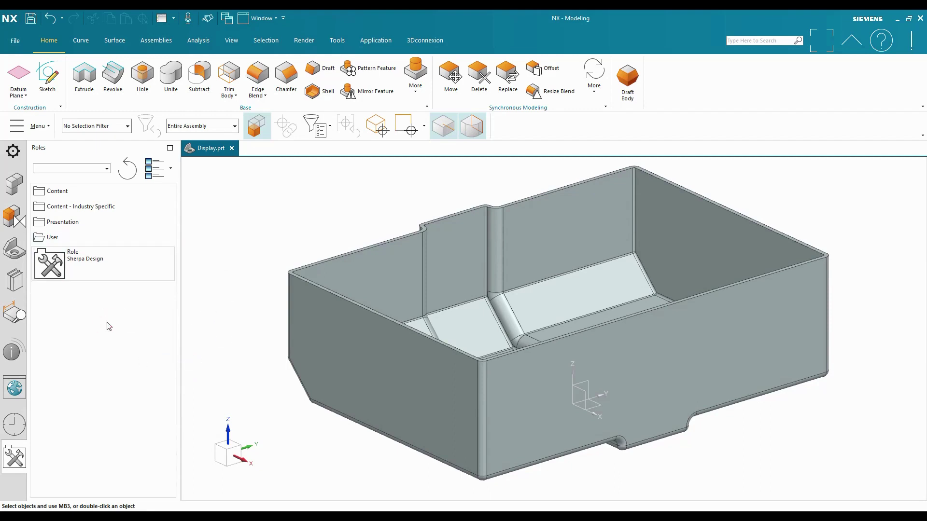
click(60, 193)
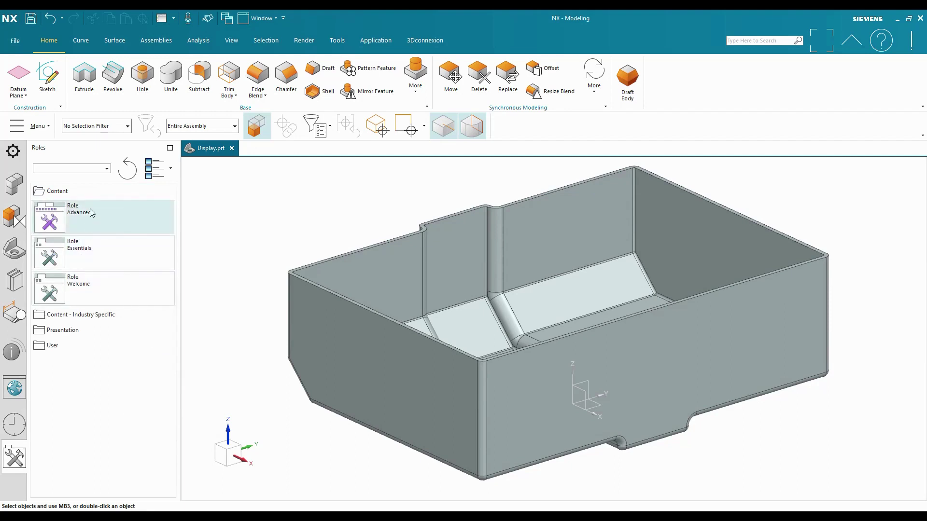
mouse_move(103, 214)
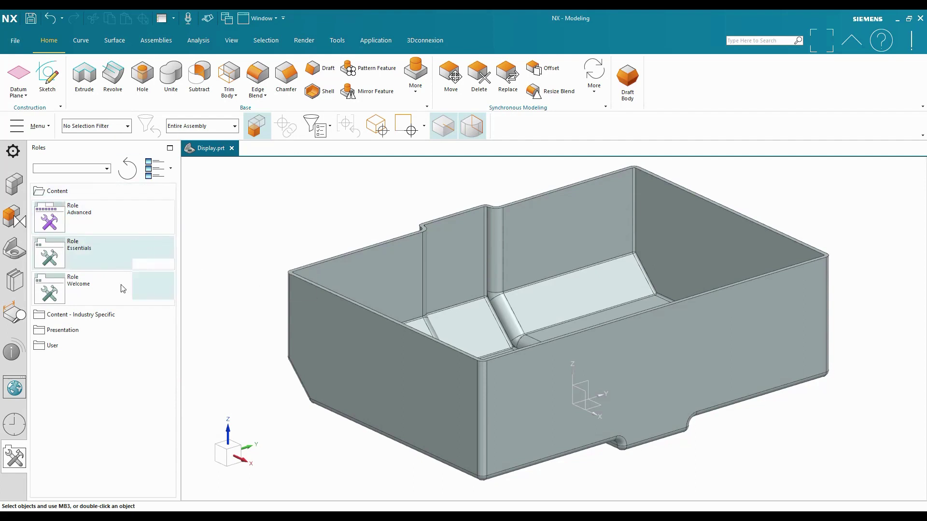
click(108, 215)
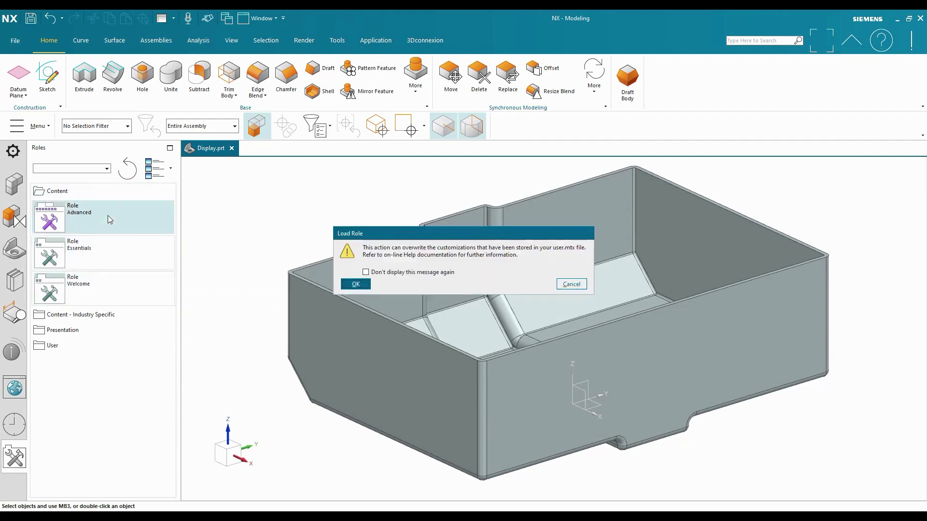
click(355, 287)
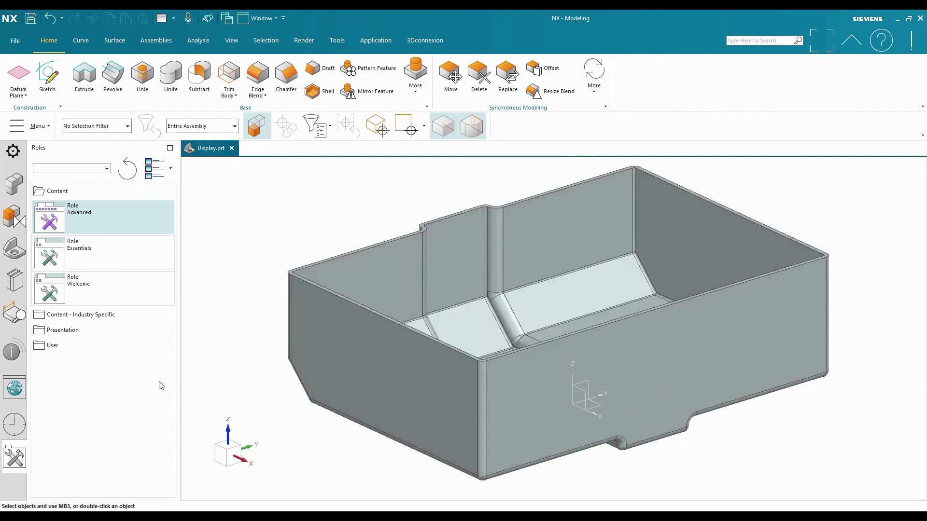
Step: Reapply the Sherpa Design role from the User folder so Draft Body returns to Home
click(74, 346)
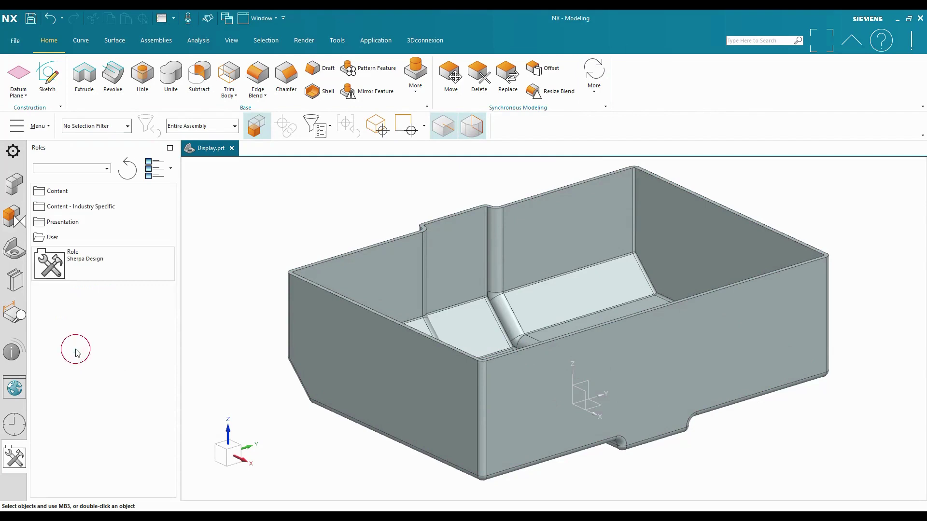
right_click(100, 266)
click(133, 282)
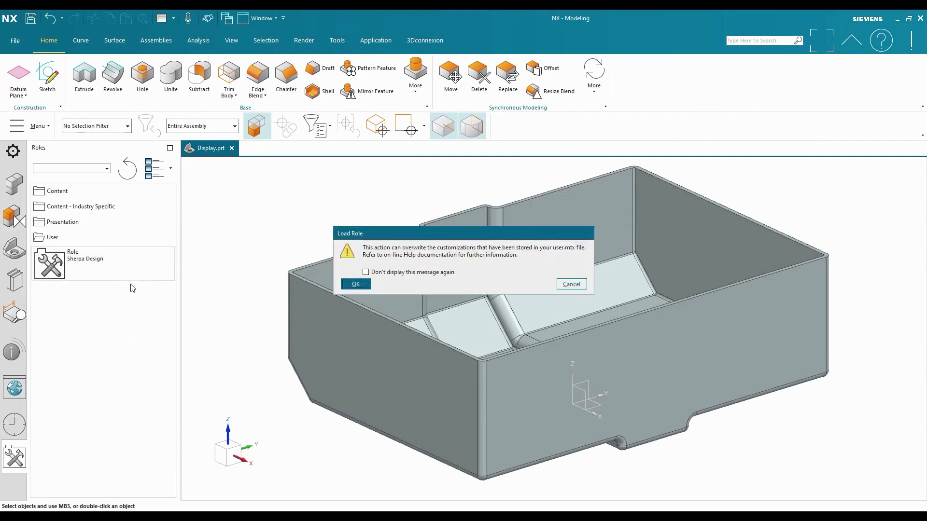
click(356, 284)
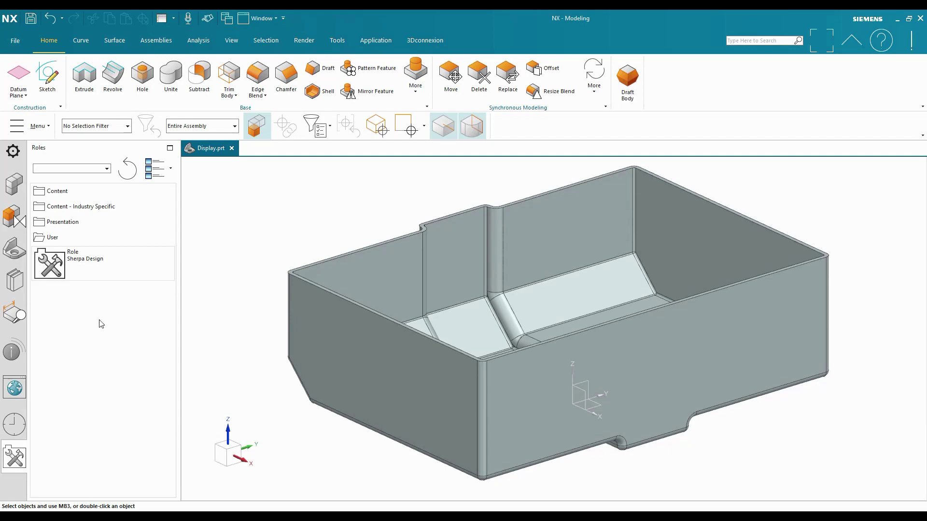
click(16, 42)
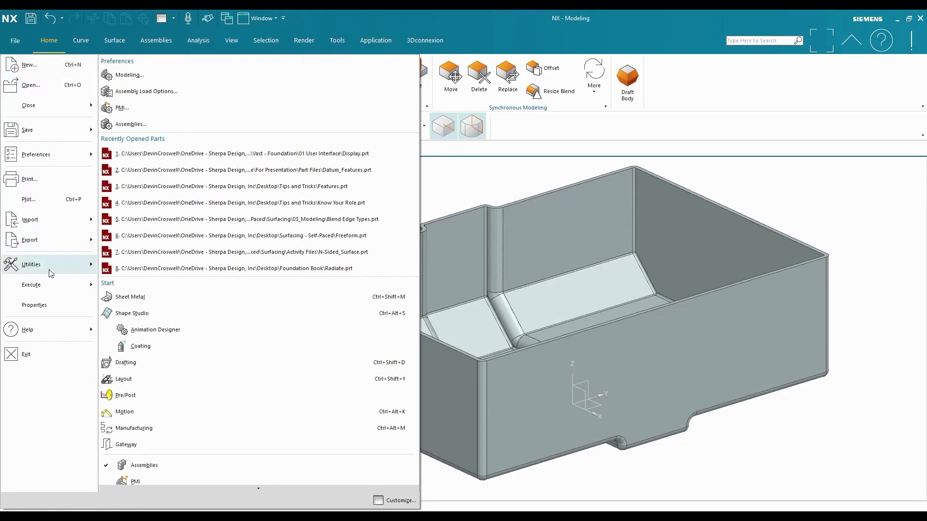
Step: Open the User Interface preferences from File > Preferences
mouse_move(36, 156)
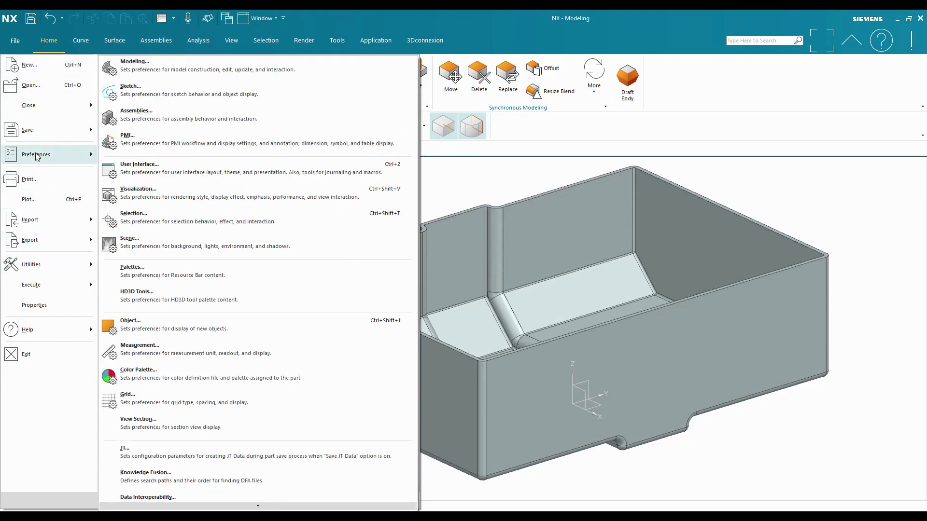
click(172, 173)
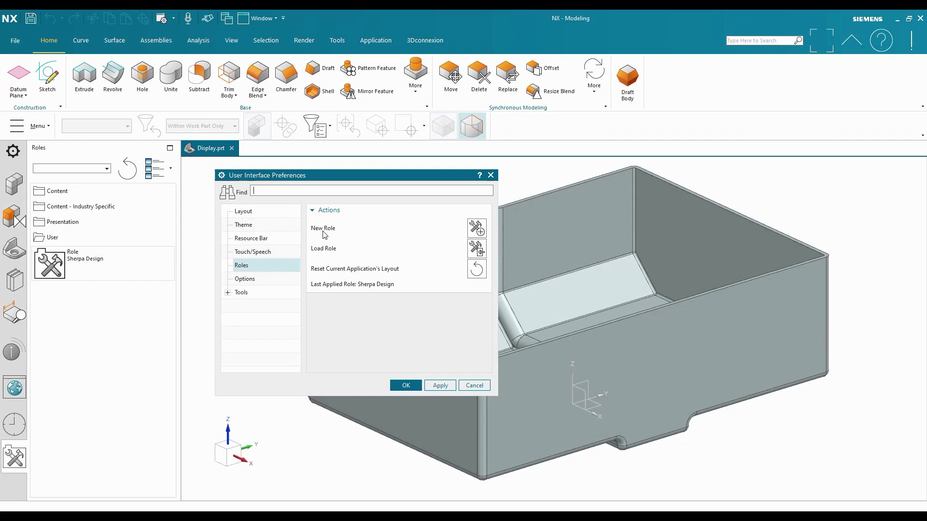
Step: Cancel both the New Role File and Load Role dialogs from the Roles page
click(476, 228)
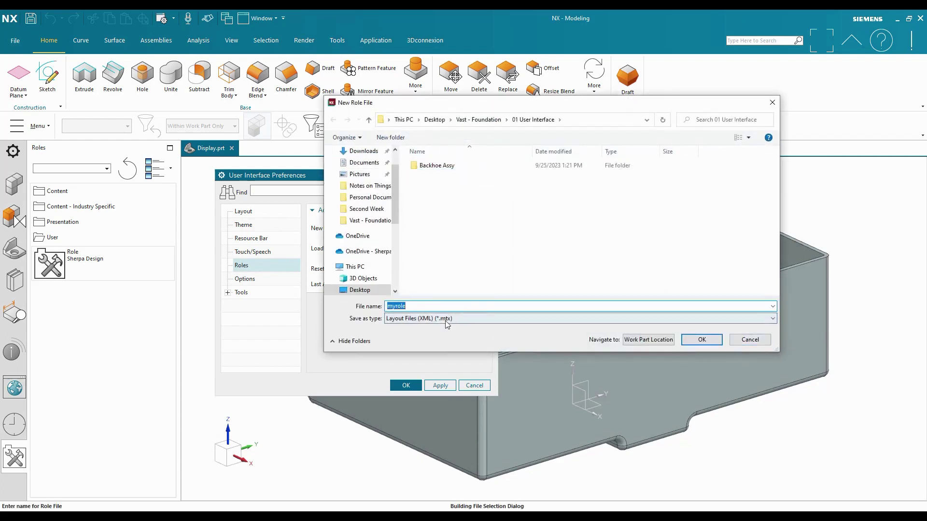
click(748, 341)
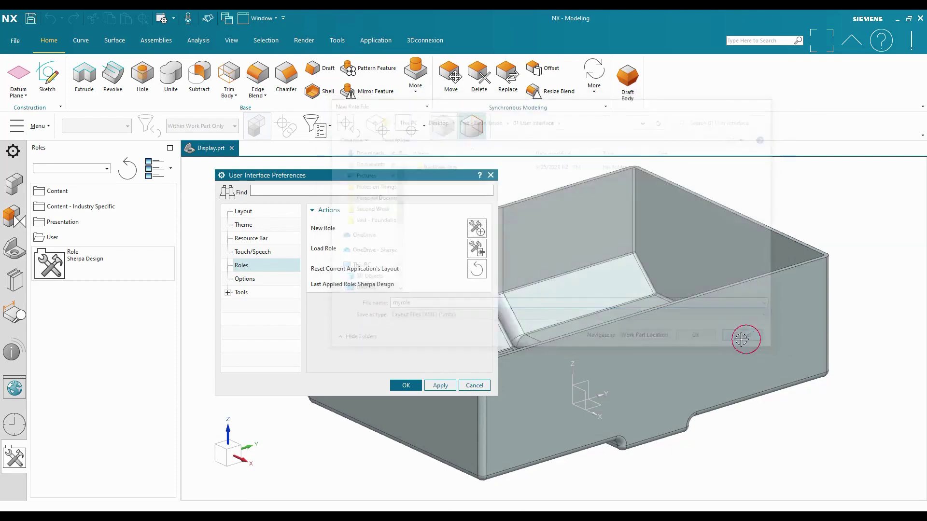
click(471, 250)
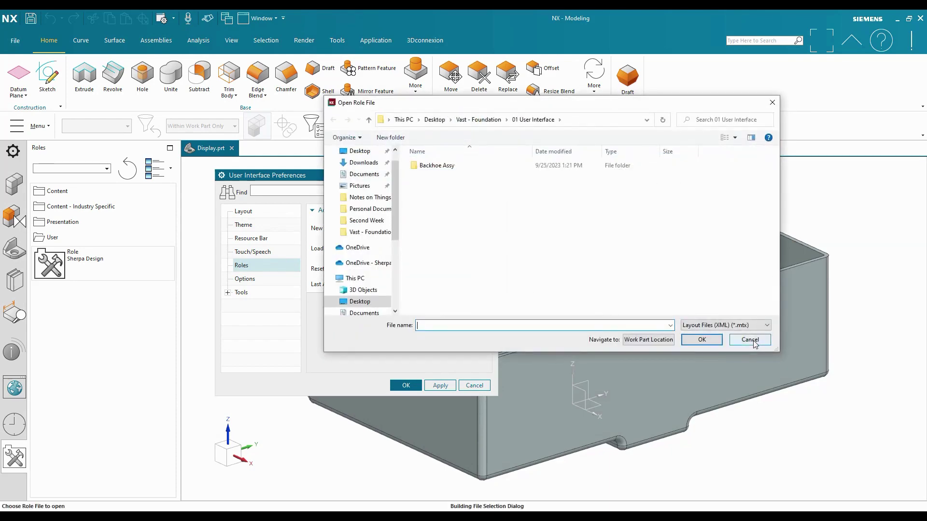
click(746, 337)
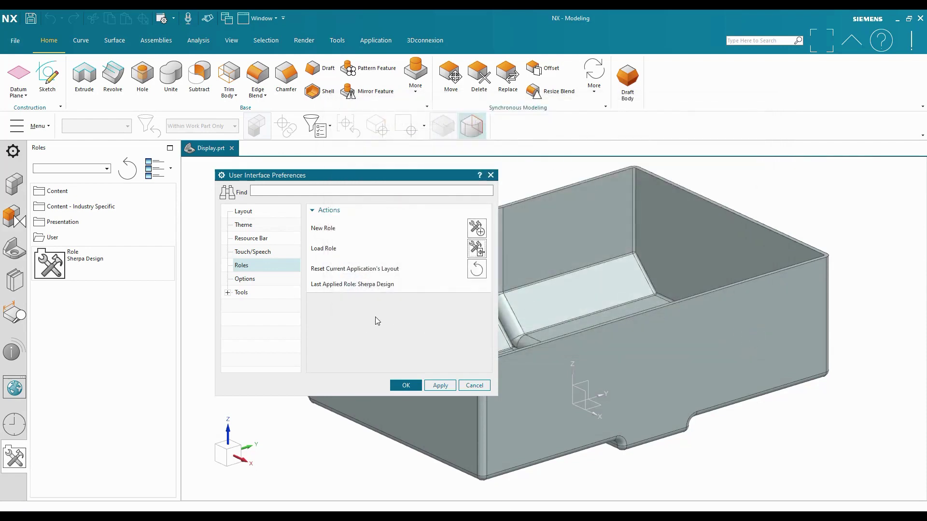